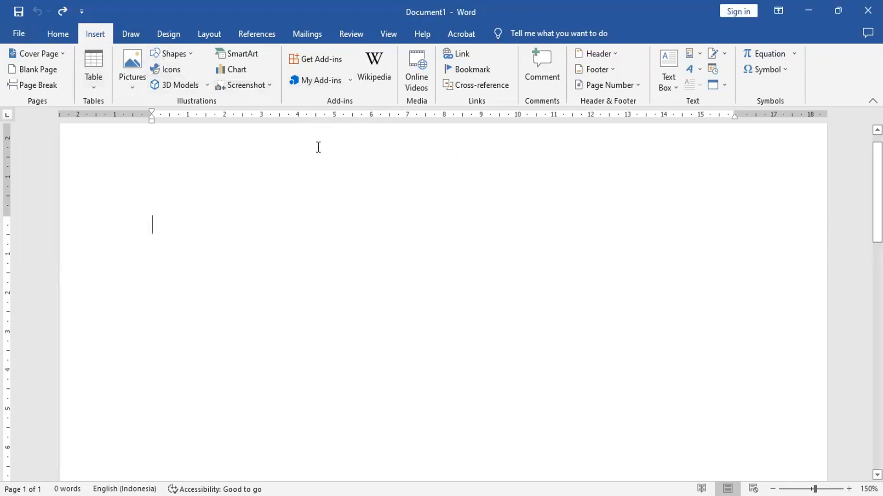
{"action": "left_click", "coordinate": [58, 35]}
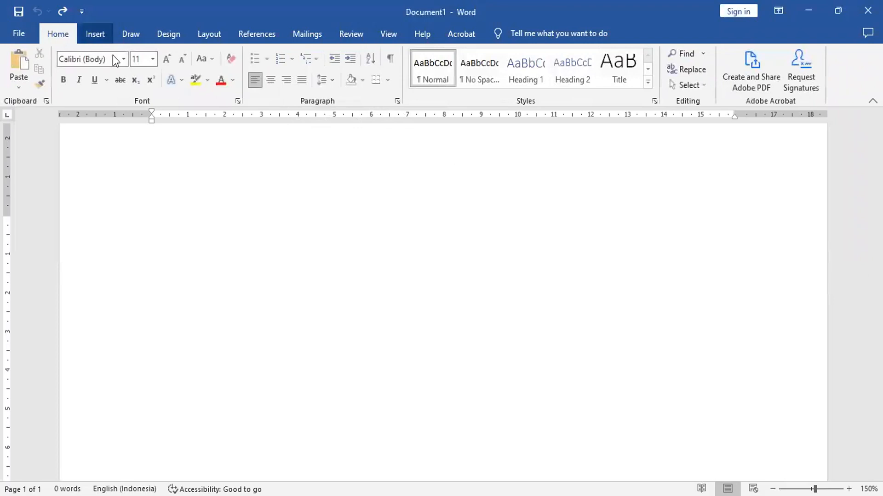
{"action": "left_click", "coordinate": [96, 32]}
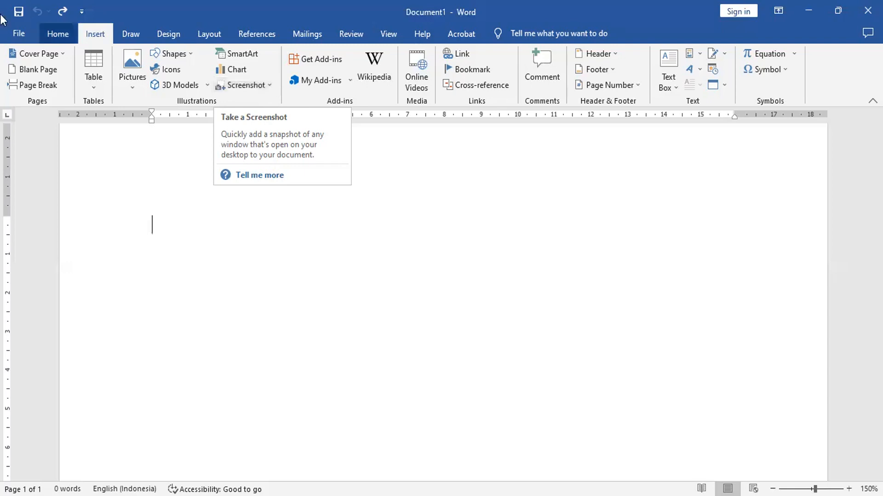
- Paste the image stored in the clipboard history into the document, undo the paste, and close the clipboard history
{"action": "left_click", "coordinate": [56, 36]}
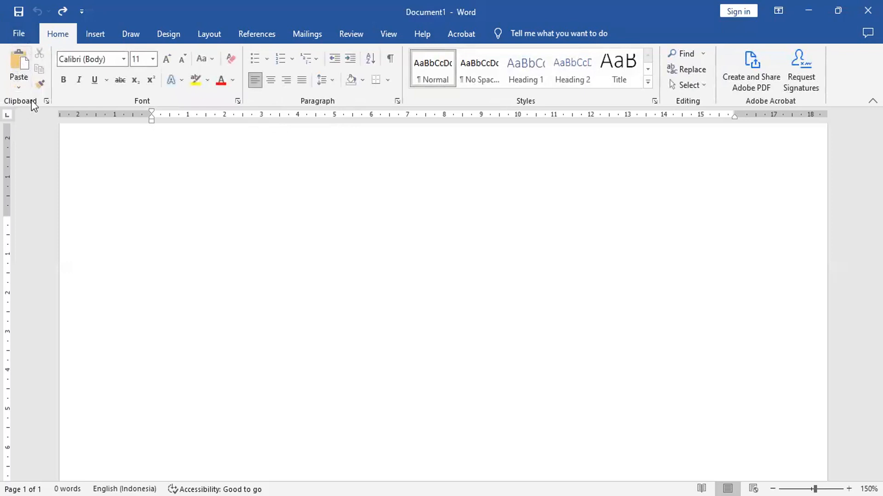
{"action": "left_click", "coordinate": [46, 100]}
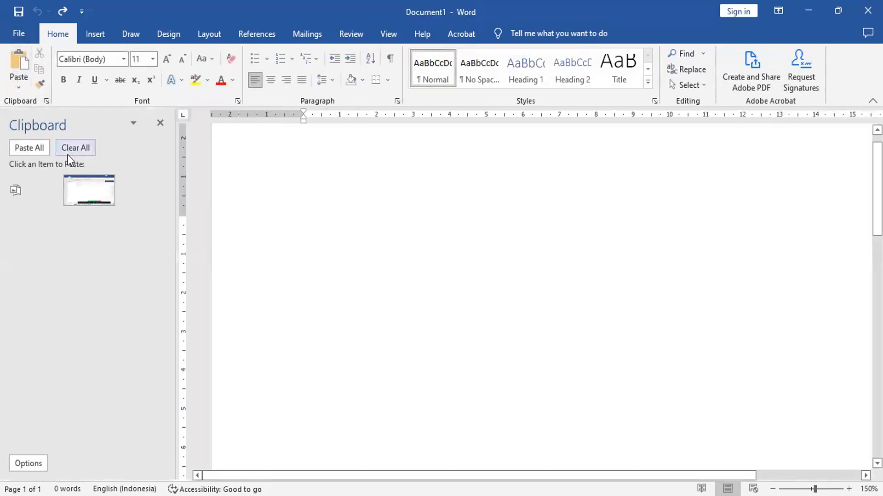
{"action": "left_click", "coordinate": [96, 192]}
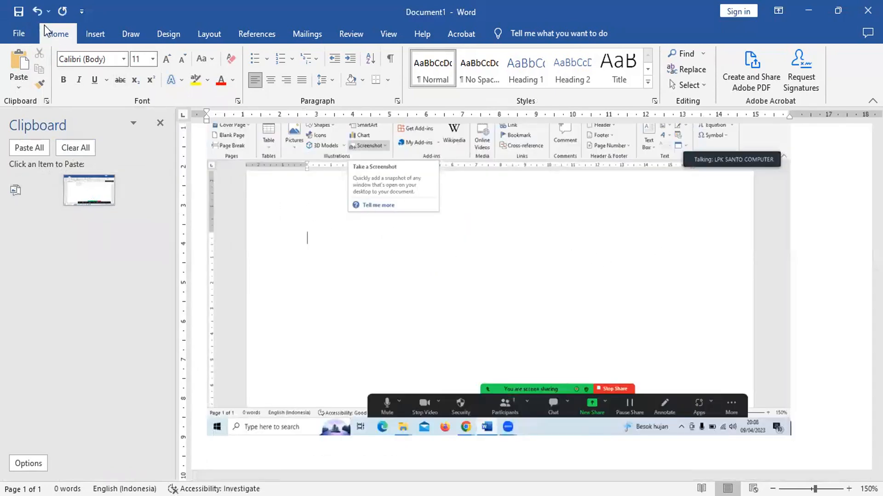
{"action": "left_click", "coordinate": [35, 9]}
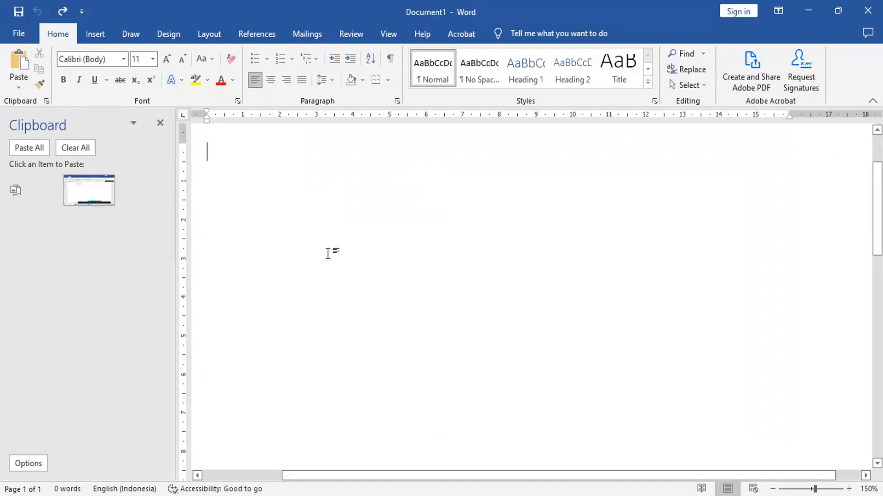
{"action": "left_click", "coordinate": [158, 124]}
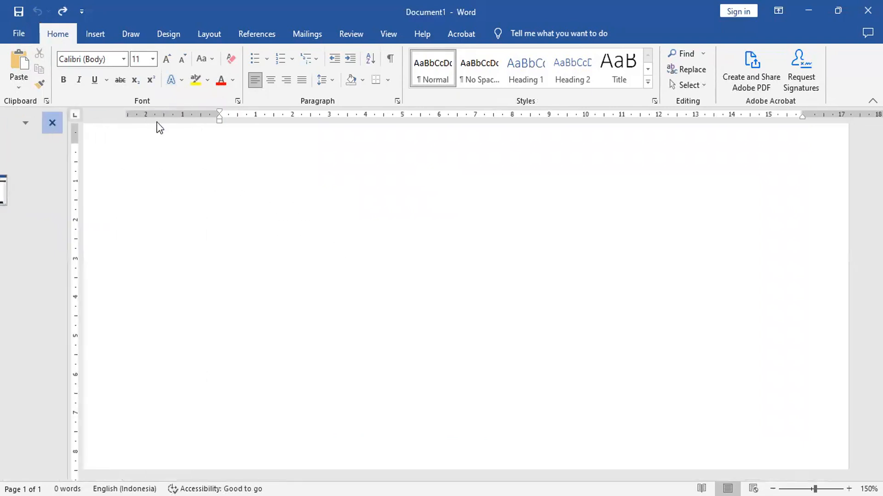
- Insert a screenshot of the open Zoom home window at the cursor in the blank document
{"action": "left_click", "coordinate": [101, 33]}
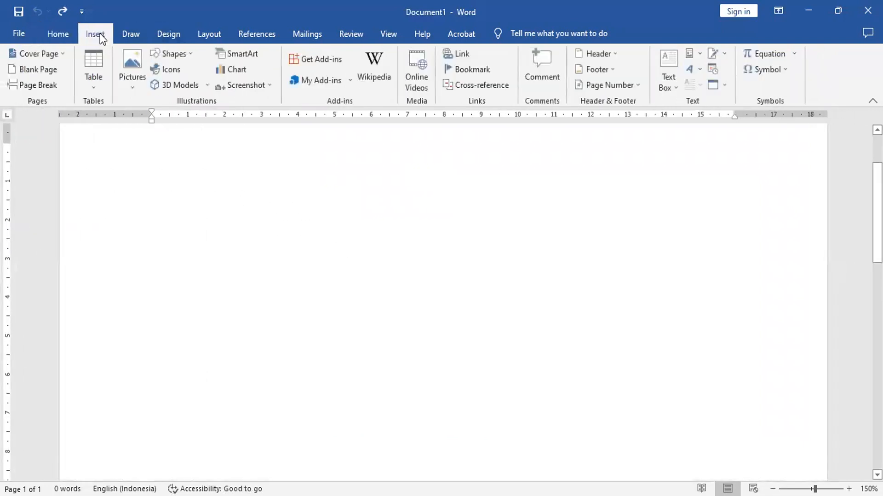
{"action": "left_click", "coordinate": [245, 87]}
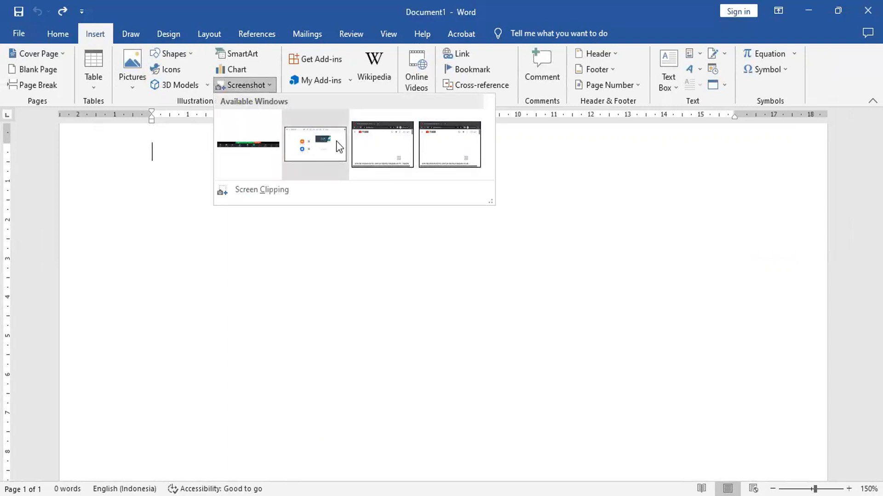
{"action": "left_click", "coordinate": [322, 143]}
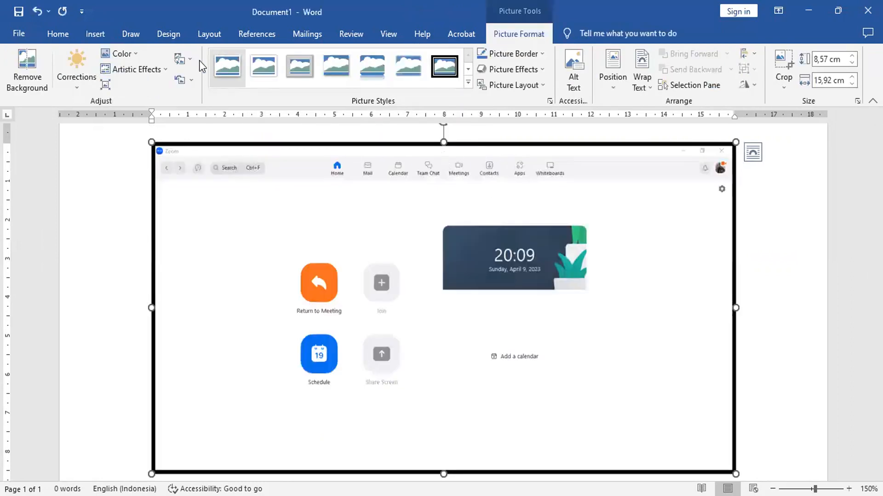
- Replace the selected Zoom home window picture with a screenshot of the Zoom meeting control bar
{"action": "left_click", "coordinate": [89, 36]}
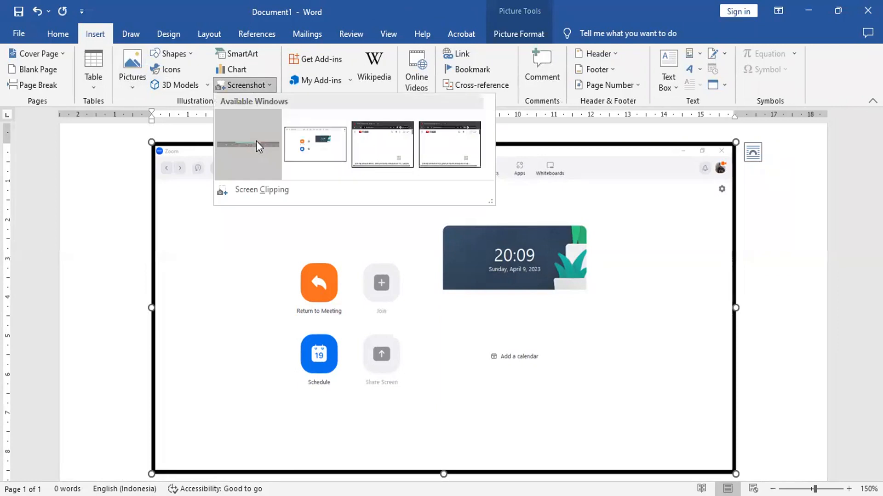
{"action": "left_click", "coordinate": [256, 140]}
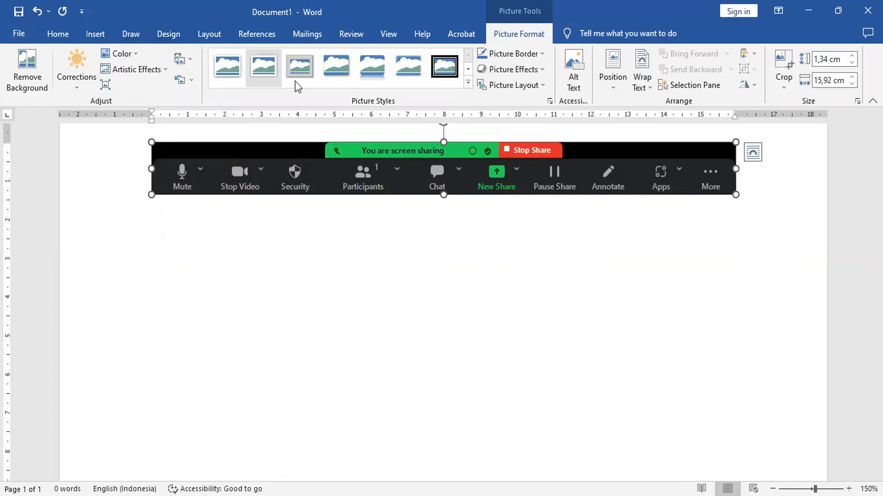
{"action": "left_click", "coordinate": [98, 36]}
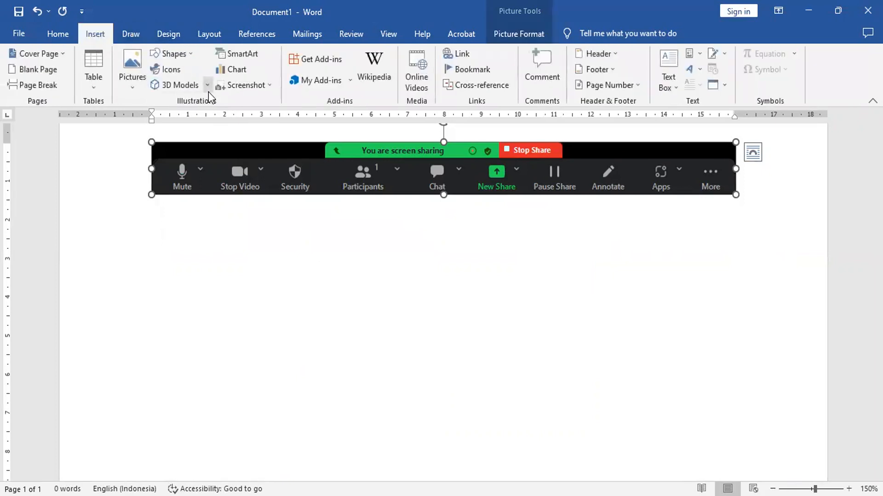
{"action": "left_click", "coordinate": [231, 88]}
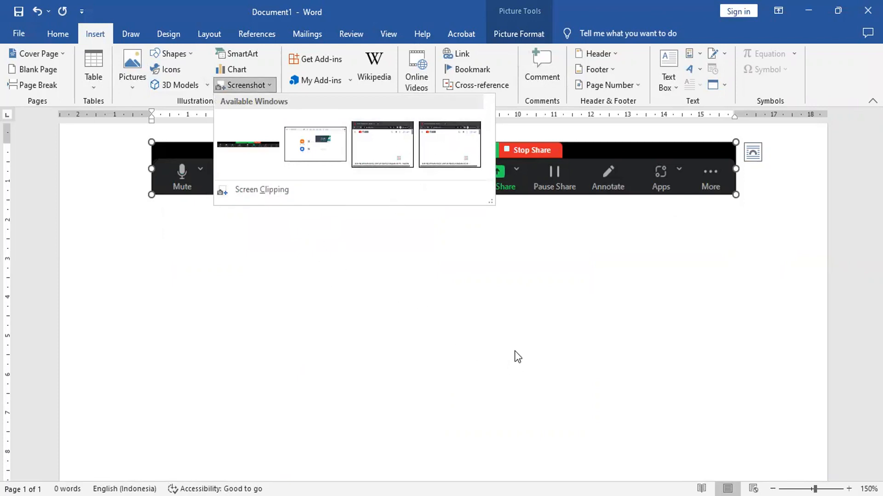
{"action": "left_click", "coordinate": [559, 263]}
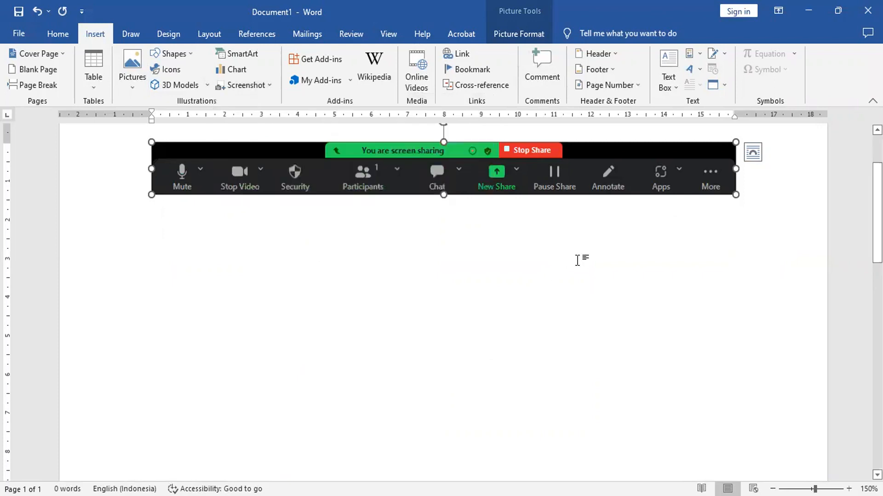
{"action": "left_click", "coordinate": [643, 209]}
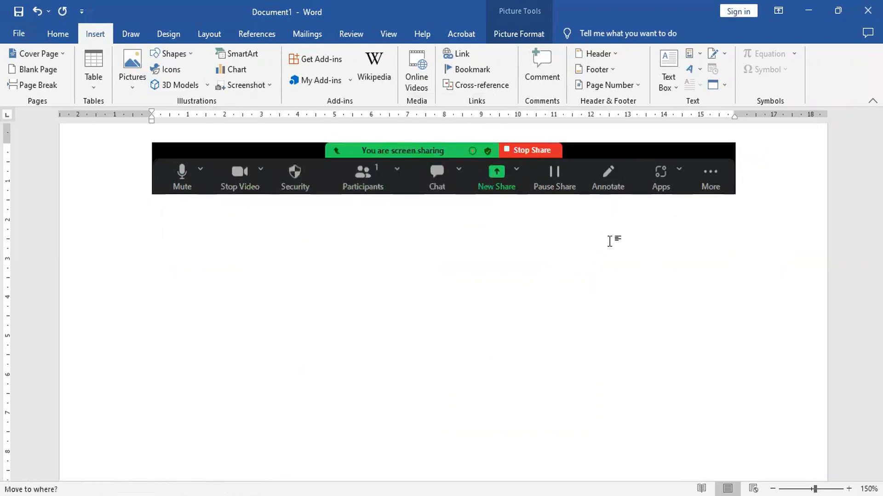
{"action": "left_click", "coordinate": [452, 159]}
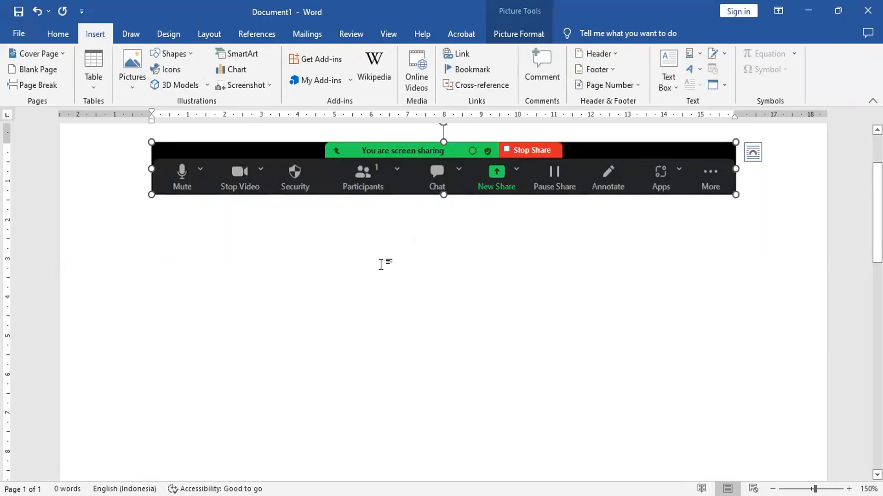
{"action": "left_click", "coordinate": [22, 34]}
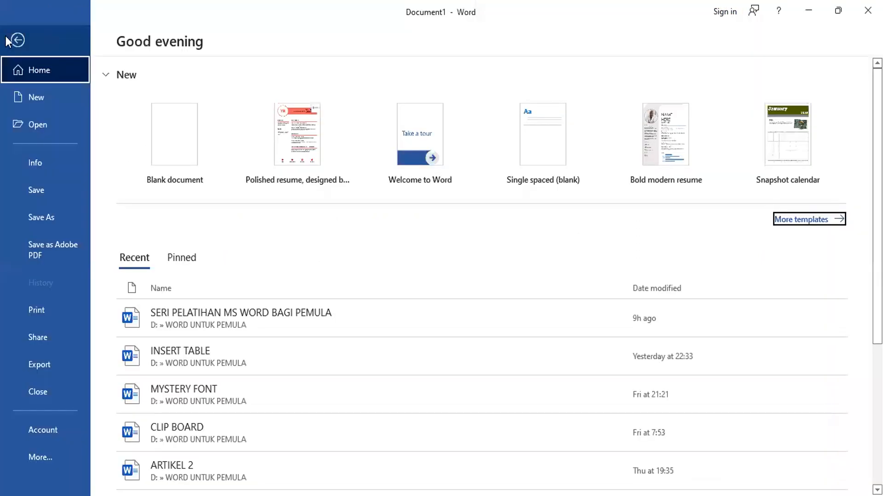
{"action": "left_click", "coordinate": [13, 40]}
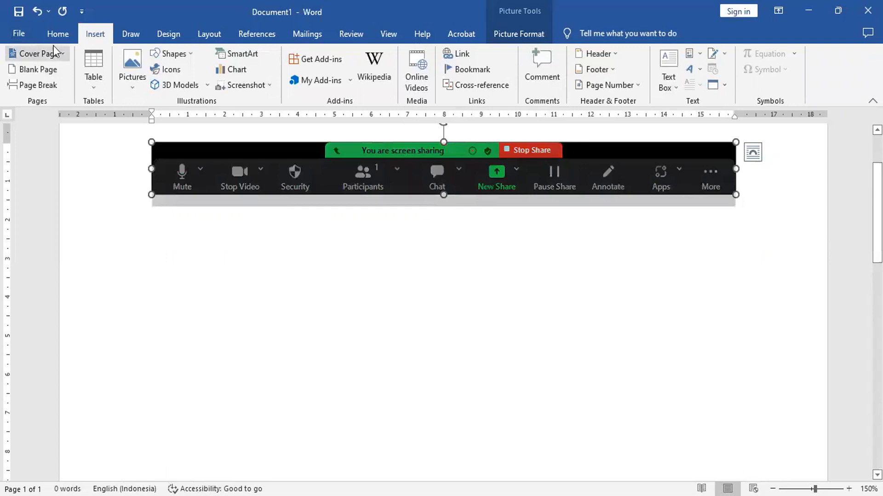
{"action": "left_click", "coordinate": [62, 35]}
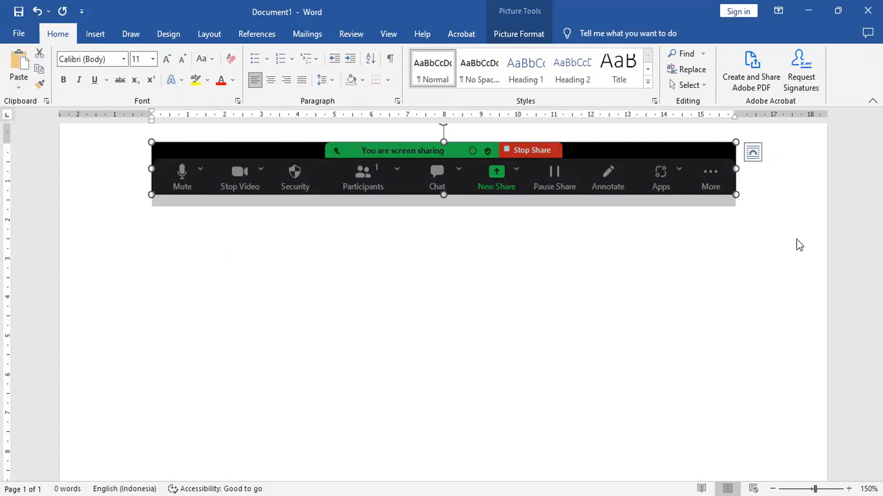
- Examine the hyperlink options for the selected control bar picture and cancel without adding a link
{"action": "left_click", "coordinate": [101, 36]}
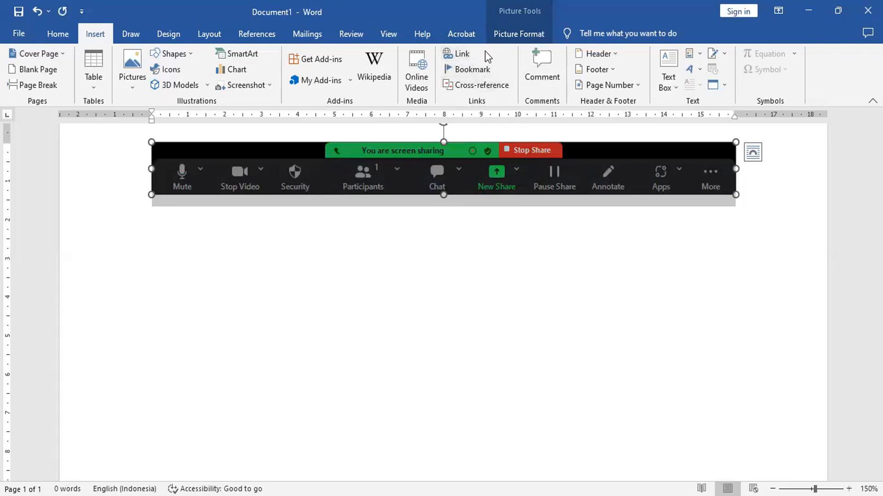
{"action": "left_click", "coordinate": [461, 54]}
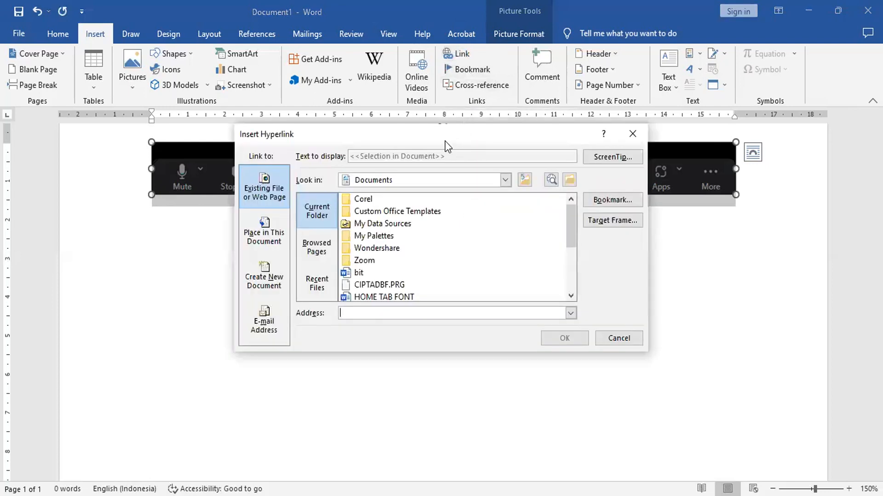
{"action": "left_click_drag", "start_coordinate": [445, 142], "coordinate": [352, 143]}
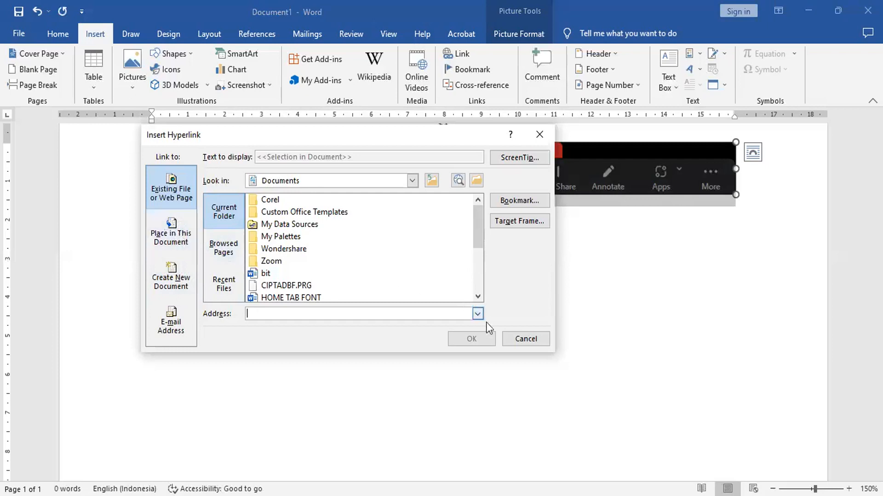
{"action": "left_click", "coordinate": [526, 341]}
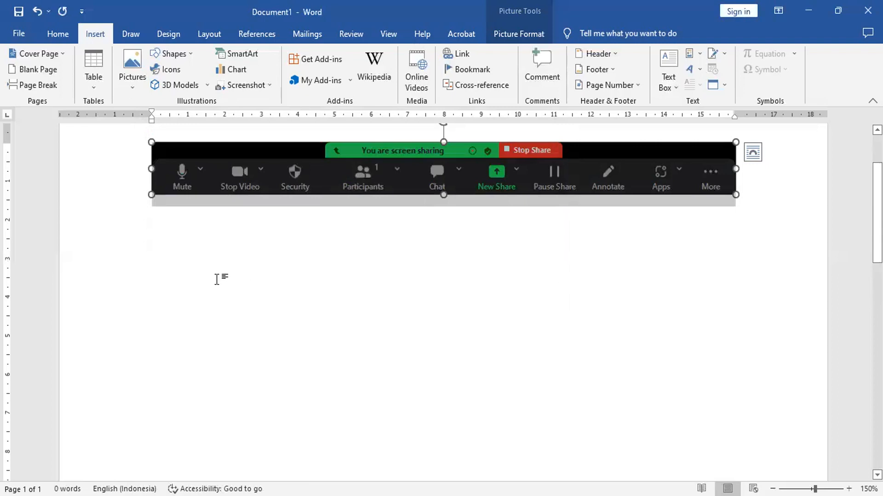
- Enter the heading "SATU" in the blank area below the picture, reverting the automatic correction of the word
{"action": "left_click", "coordinate": [296, 274]}
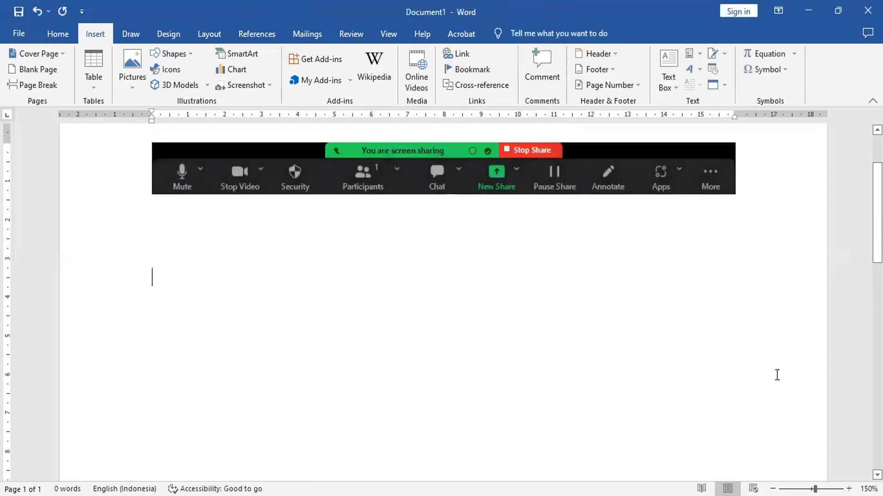
{"action": "type", "text": "SAT"}
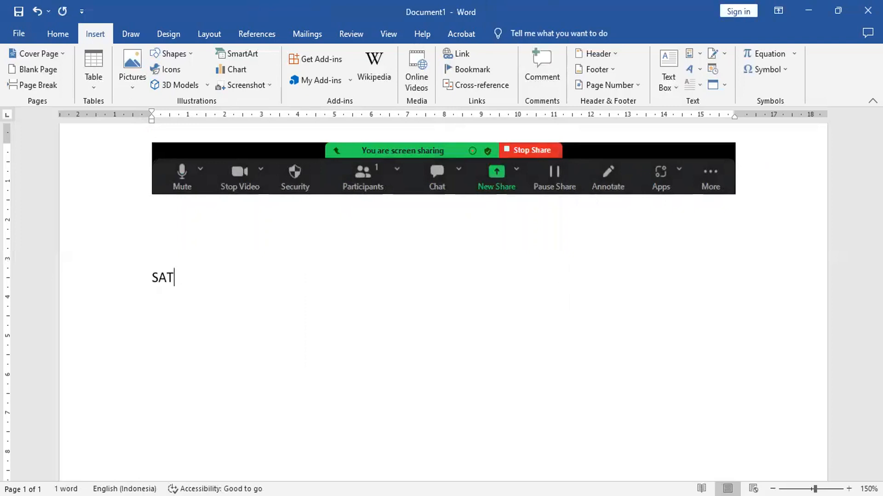
{"action": "key", "text": "Return"}
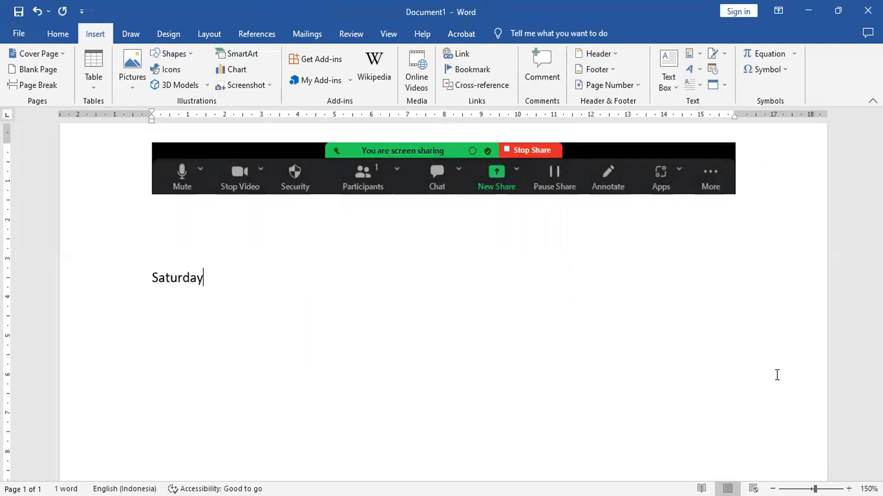
{"action": "key", "text": "ctrl+z"}
{"action": "type", "text": "U"}
{"action": "key", "text": "Return"}
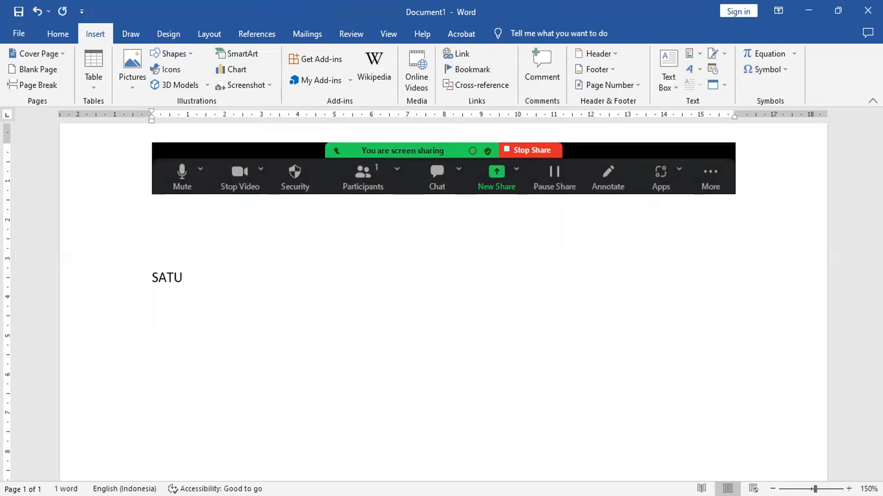
- Below the SATU heading, enter the line "ANGKA SATU MERUPAKAN ANGKA PERTAMA YANG ADA DI LAMBANG PERHITUNGAN"
{"action": "type", "text": "ANGKA SAT"}
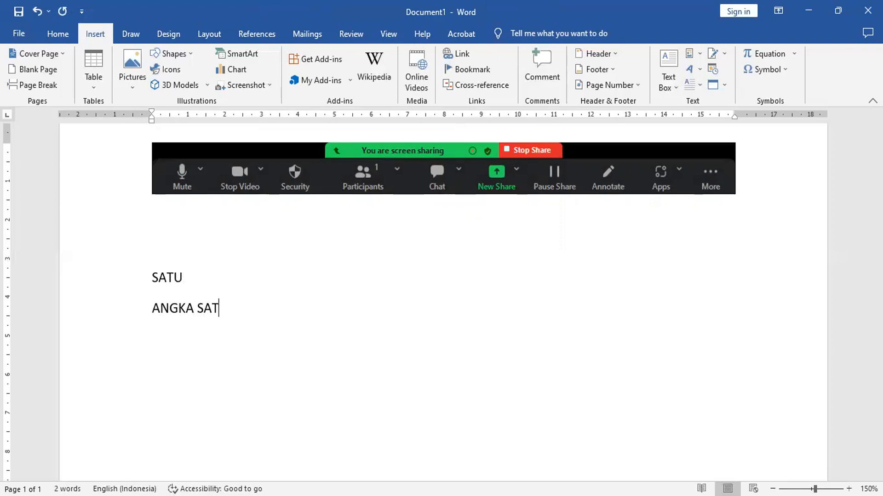
{"action": "type", "text": "U MERUPAKAN "}
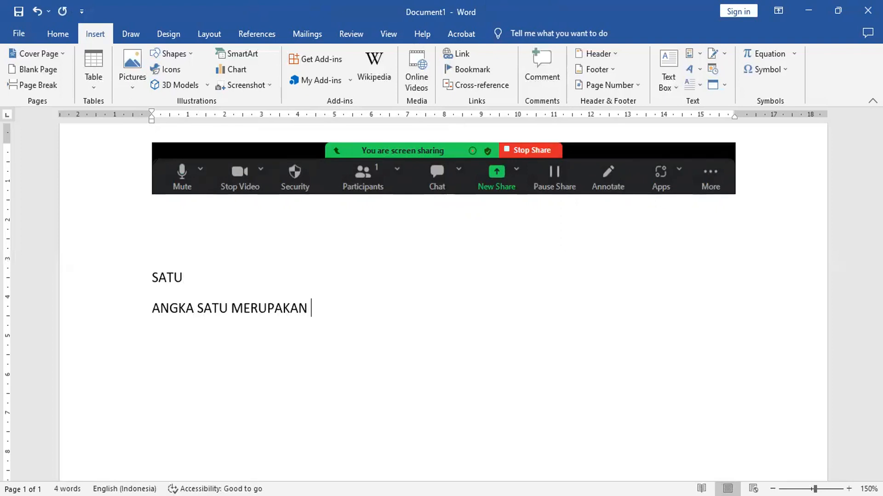
{"action": "type", "text": "ANGKA "}
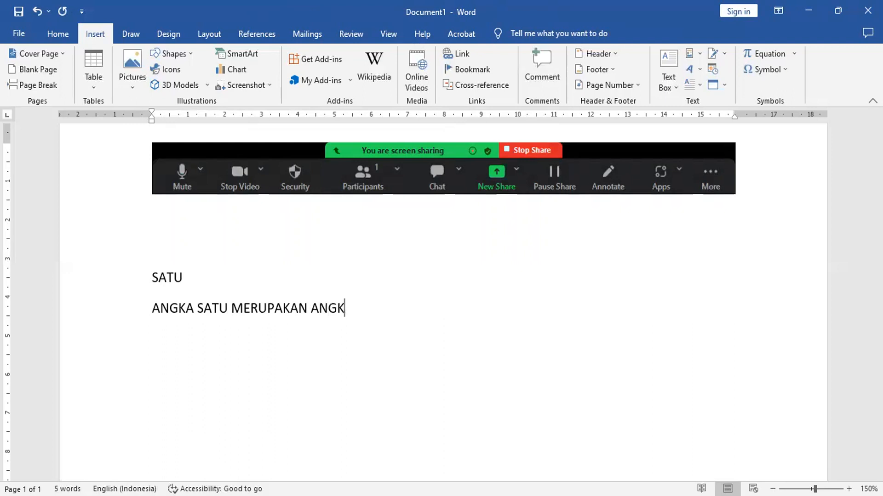
{"action": "type", "text": "PERTA"}
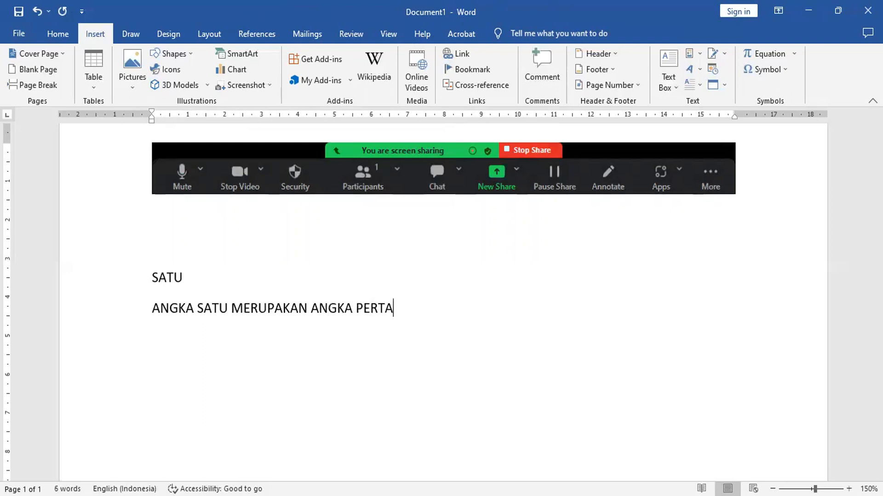
{"action": "type", "text": "MA YANG ADA DI "}
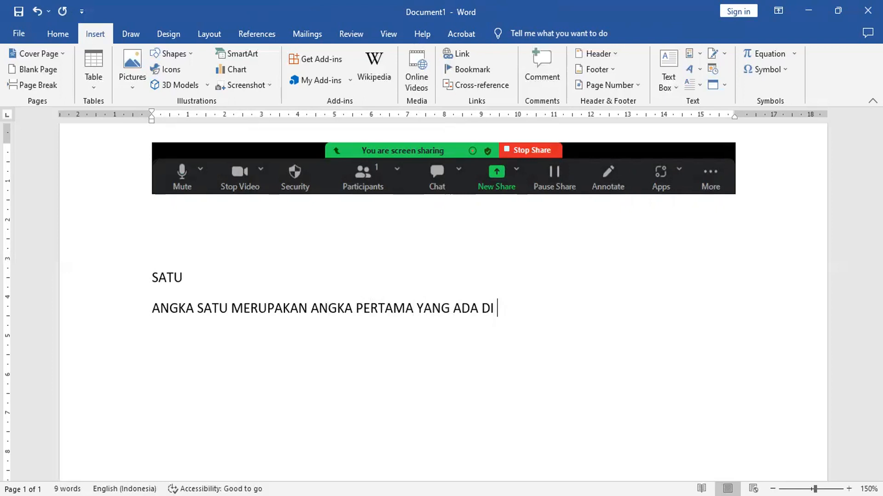
{"action": "type", "text": "LAMBAN"}
{"action": "key", "text": "BackSpace"}
{"action": "type", "text": "MBANG PERHITUNGAN"}
{"action": "key", "text": "Return"}
- Enter the heading "DAU" on its own line below the ANGKA SATU sentence
{"action": "key", "text": "Tab"}
{"action": "key", "text": "BackSpace"}
{"action": "type", "text": "DAU"}
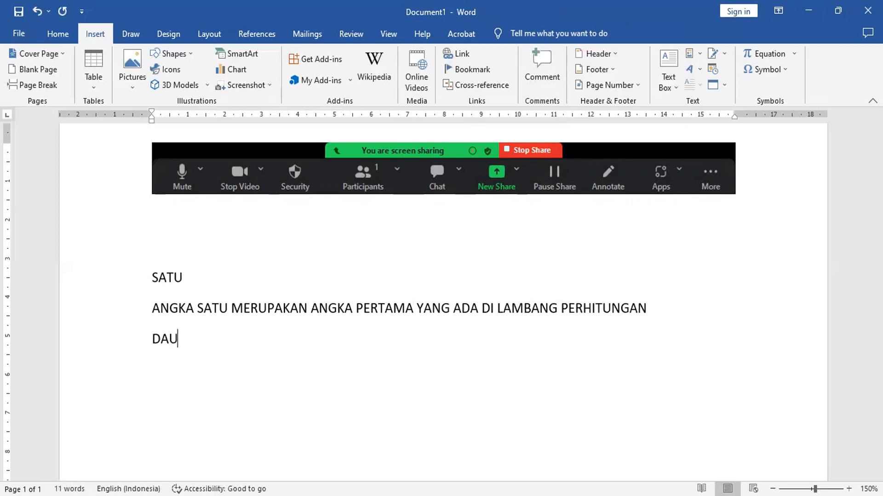
{"action": "key", "text": "Return"}
- Below the second heading, enter the line "SEDANGKAN ANGKA DUA BERADA PADA URUTAN KE DUA" and start a new paragraph
{"action": "type", "text": "SEDANGKAN ANGKA DUA M"}
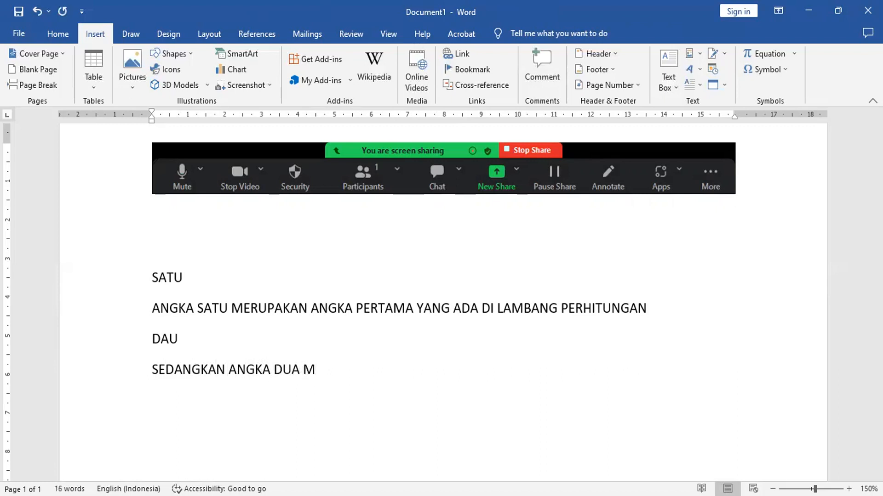
{"action": "type", "text": "E"}
{"action": "key", "text": "BackSpace"}
{"action": "key", "text": "BackSpace"}
{"action": "type", "text": "BERADA PADA URUA"}
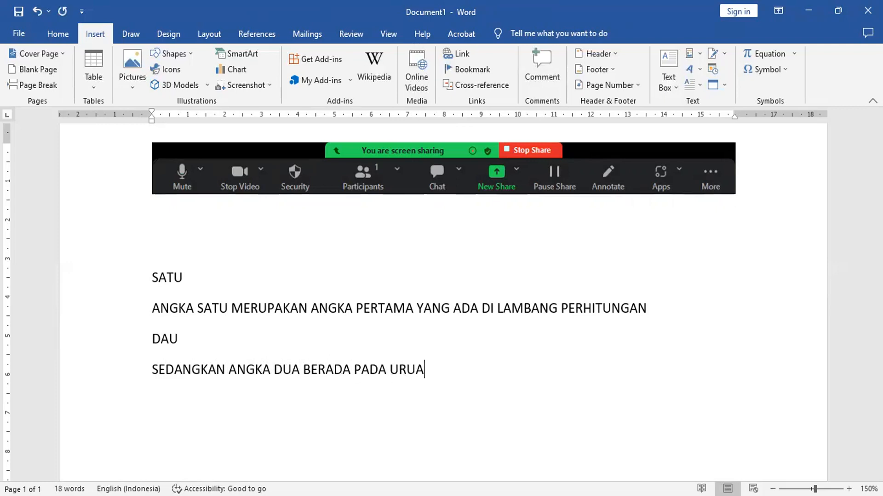
{"action": "key", "text": "BackSpace"}
{"action": "type", "text": "TAN KE"}
{"action": "type", "text": " DUA"}
{"action": "key", "text": "Return"}
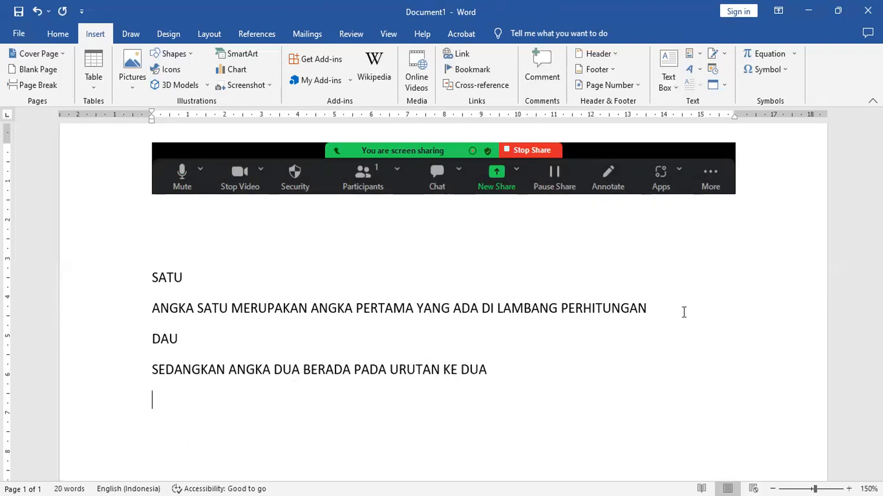
- Correct the spelling of the second heading to "DUA"
{"action": "left_click", "coordinate": [168, 339]}
{"action": "key", "text": "BackSpace"}
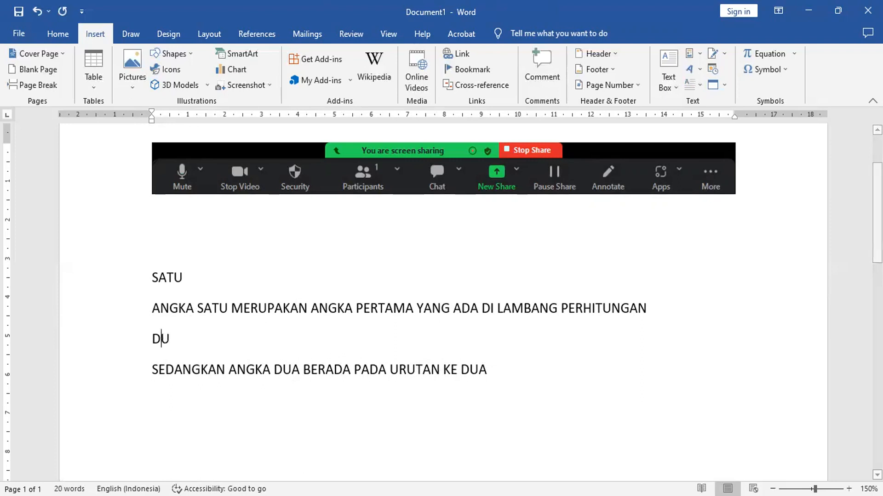
{"action": "key", "text": "Right"}
{"action": "type", "text": "A"}
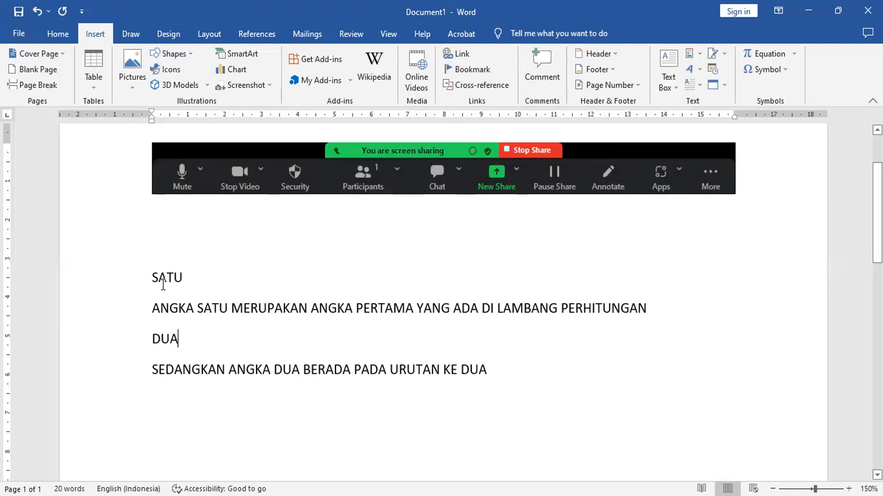
- Examine the hyperlink options for the SATU heading, including places in this document and the target frame, and cancel without adding a link
{"action": "left_click", "coordinate": [164, 341]}
{"action": "triple_click", "coordinate": [163, 341]}
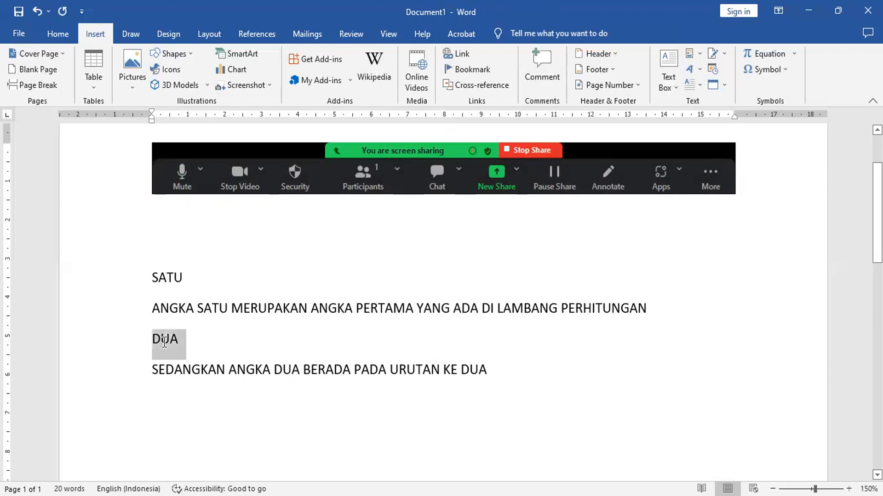
{"action": "triple_click", "coordinate": [169, 280]}
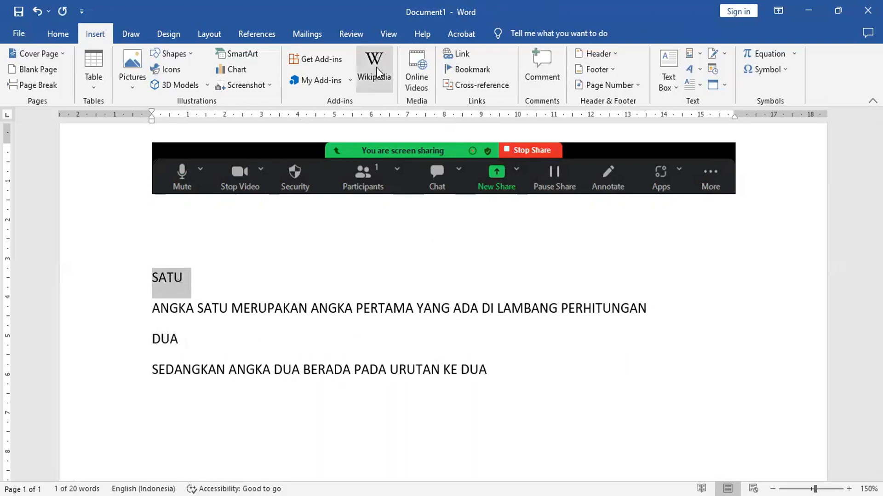
{"action": "left_click", "coordinate": [457, 53]}
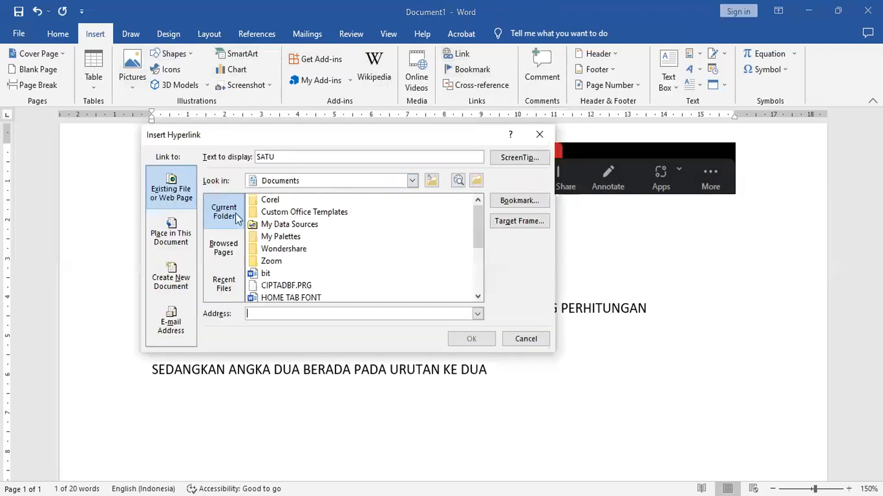
{"action": "left_click", "coordinate": [178, 230]}
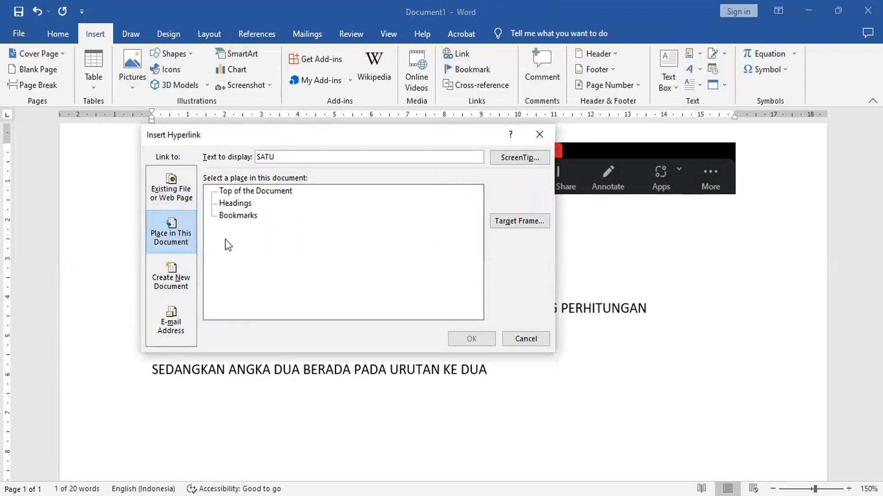
{"action": "left_click", "coordinate": [241, 217]}
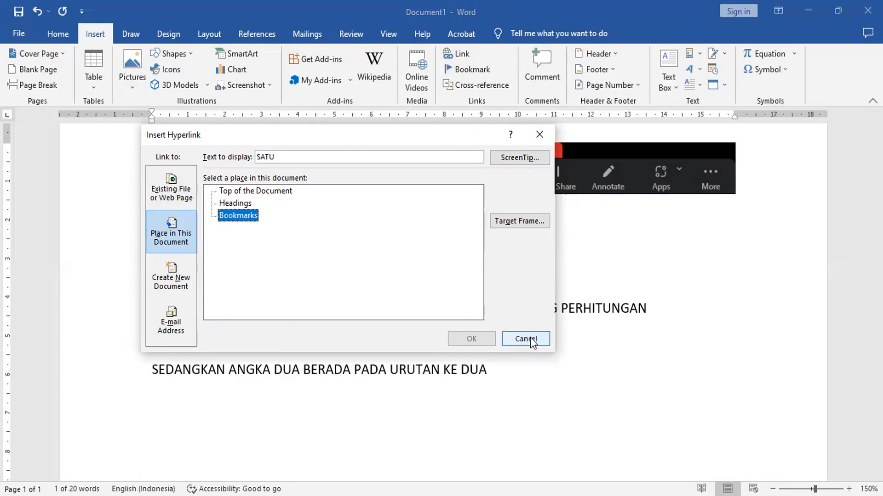
{"action": "left_click", "coordinate": [519, 221]}
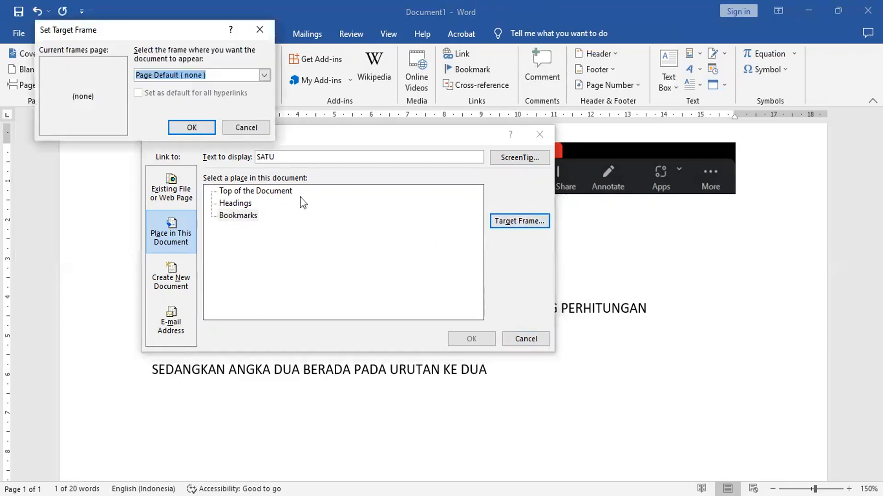
{"action": "left_click", "coordinate": [238, 128]}
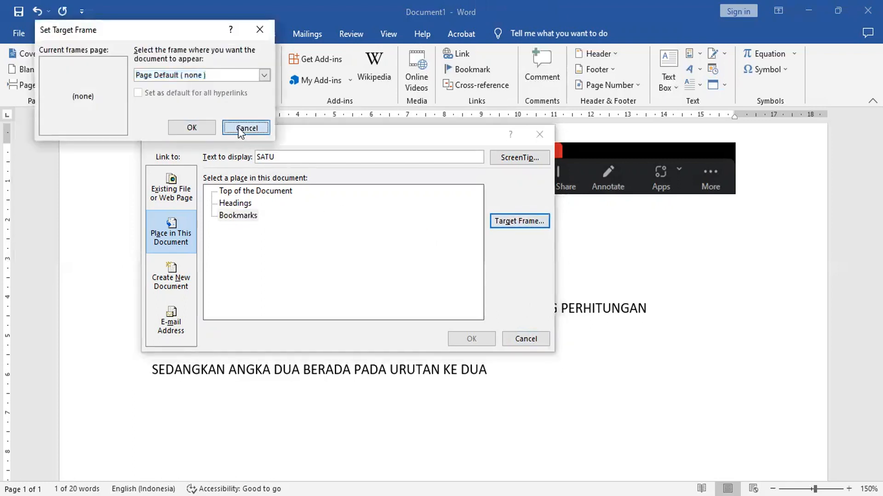
{"action": "left_click", "coordinate": [529, 339]}
- With the cursor in the word PERTAMA, examine the bookmark options, sort by location, and close without adding a bookmark
{"action": "left_click", "coordinate": [403, 319]}
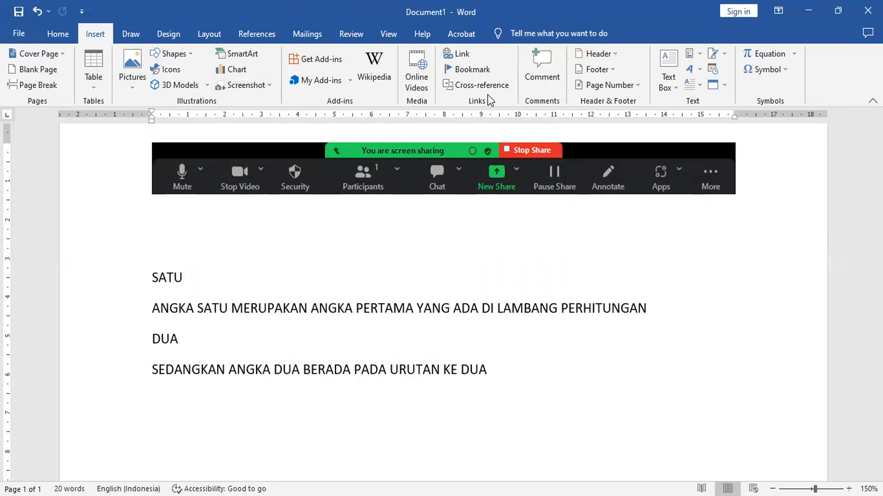
{"action": "left_click", "coordinate": [475, 71]}
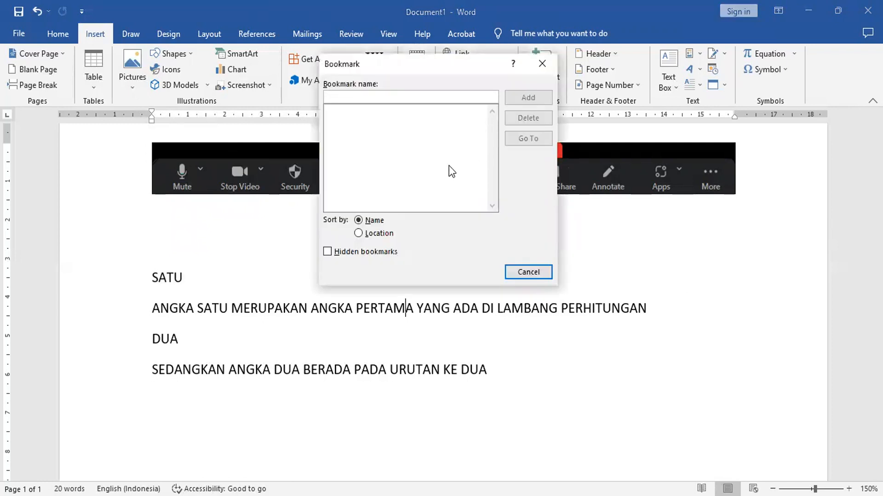
{"action": "left_click", "coordinate": [363, 233]}
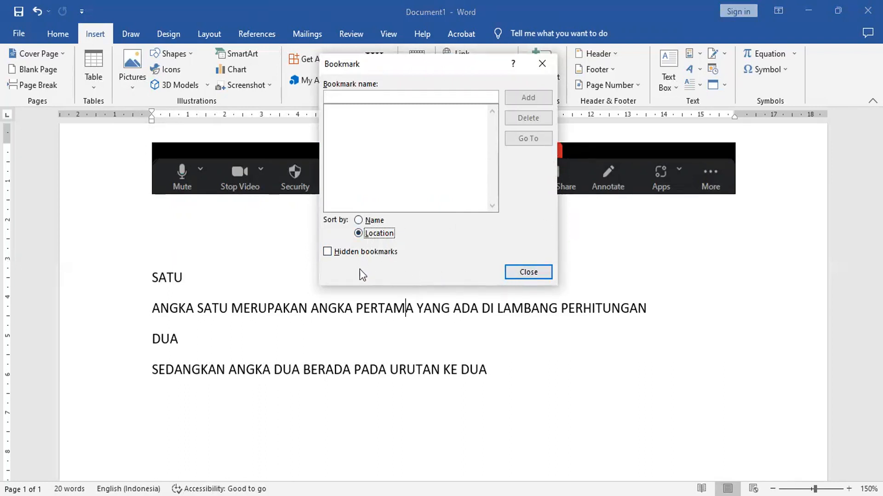
{"action": "left_click", "coordinate": [541, 63]}
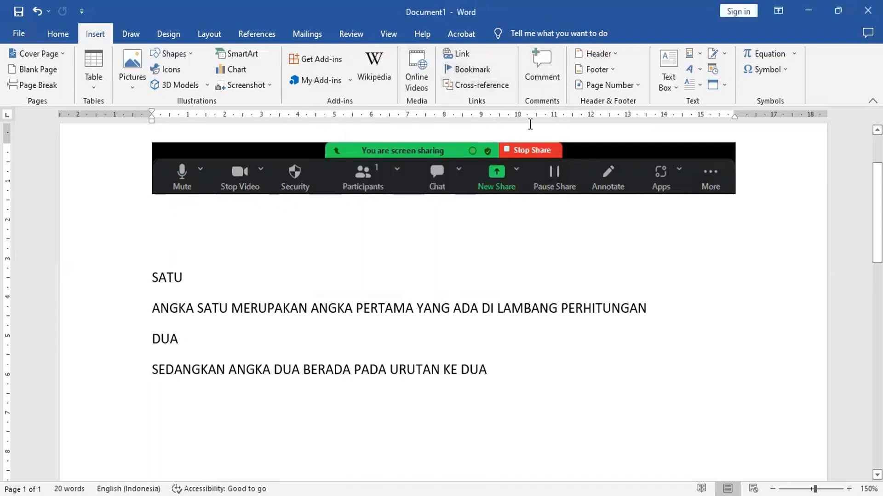
- Insert a blank comment on the word PERTAMA in the ANGKA SATU sentence
{"action": "left_click", "coordinate": [542, 64]}
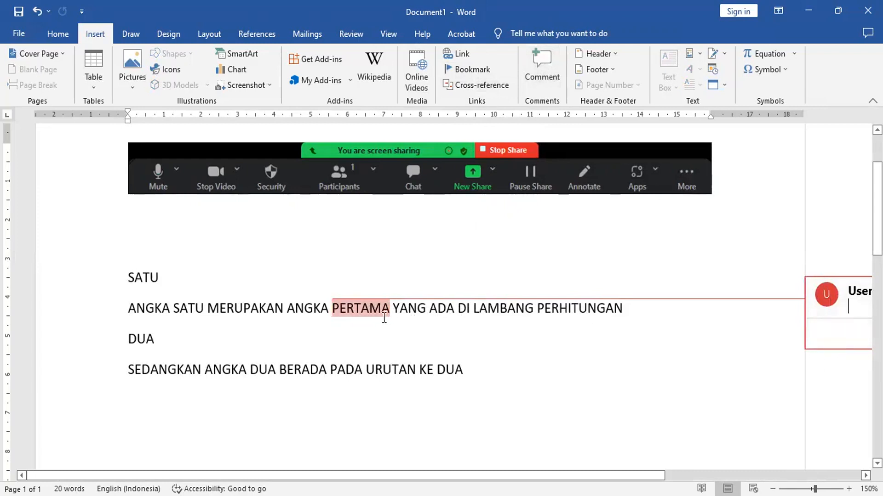
{"action": "left_click", "coordinate": [818, 282]}
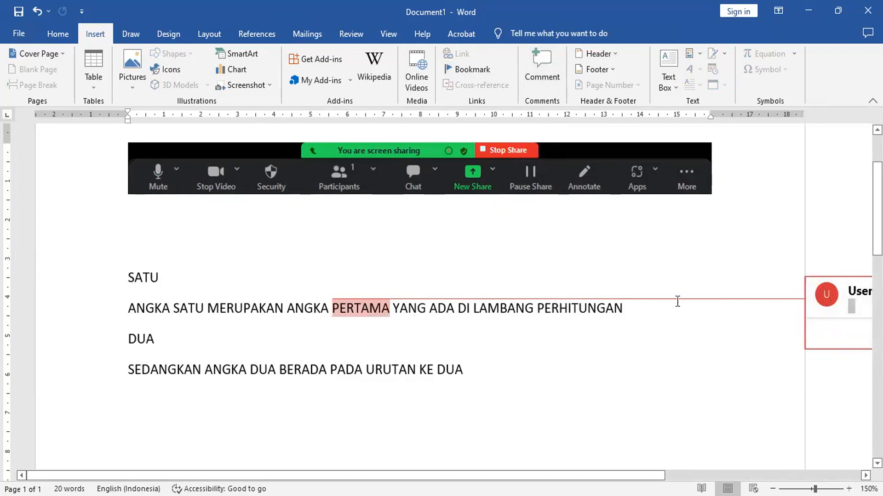
{"action": "left_click", "coordinate": [850, 305]}
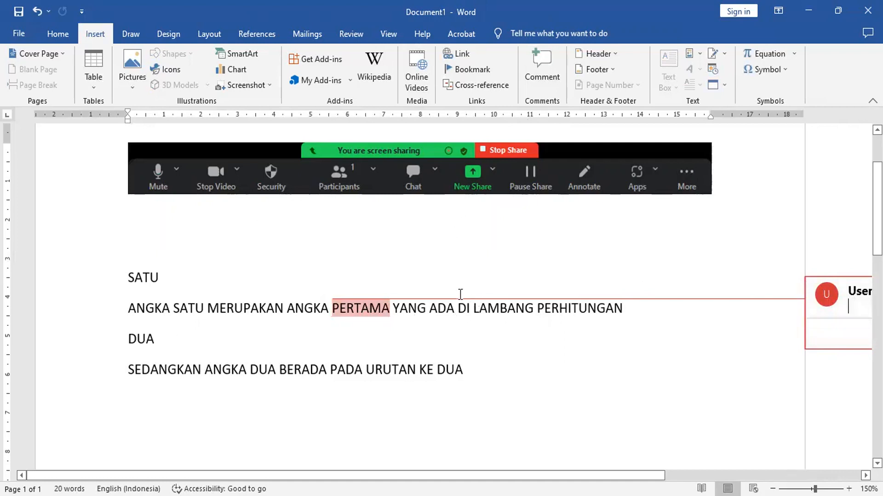
- Add a second comment to the word PERTAMA with the text "BISA DIKETIK DENGAN LAMBANG ANGKA ROMAWI"
{"action": "left_click", "coordinate": [362, 308]}
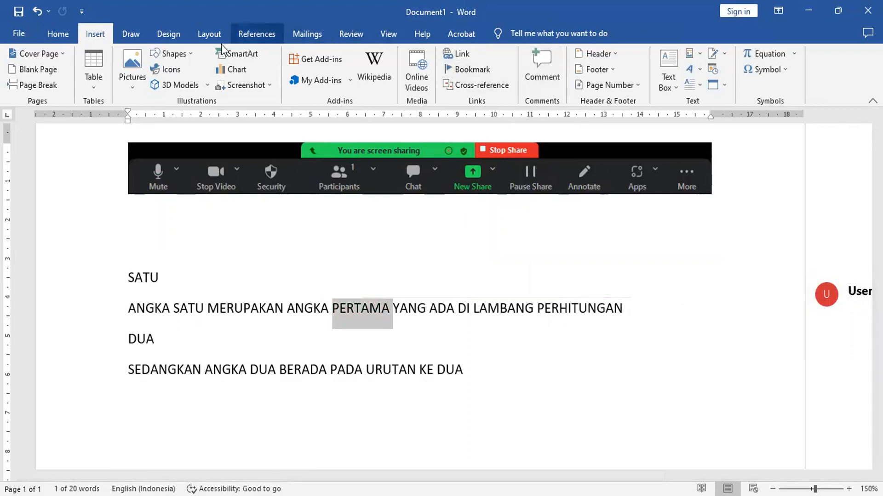
{"action": "left_click", "coordinate": [547, 74]}
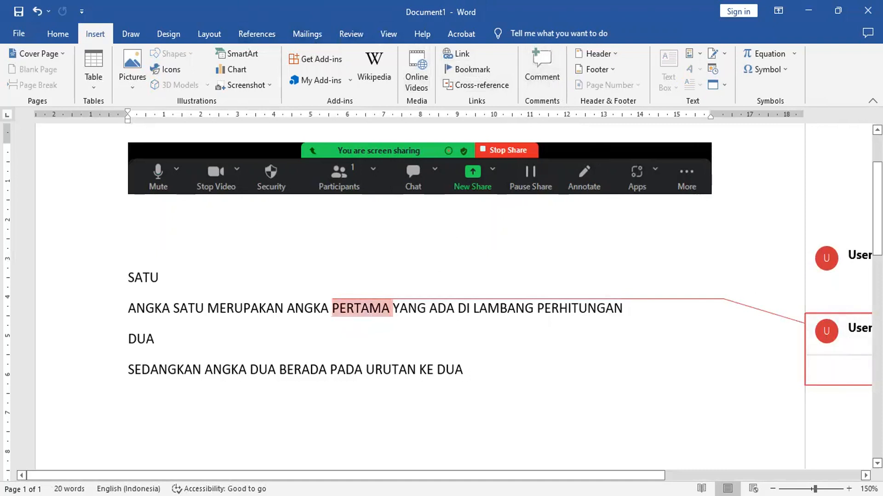
{"action": "type", "text": "BISA DI"}
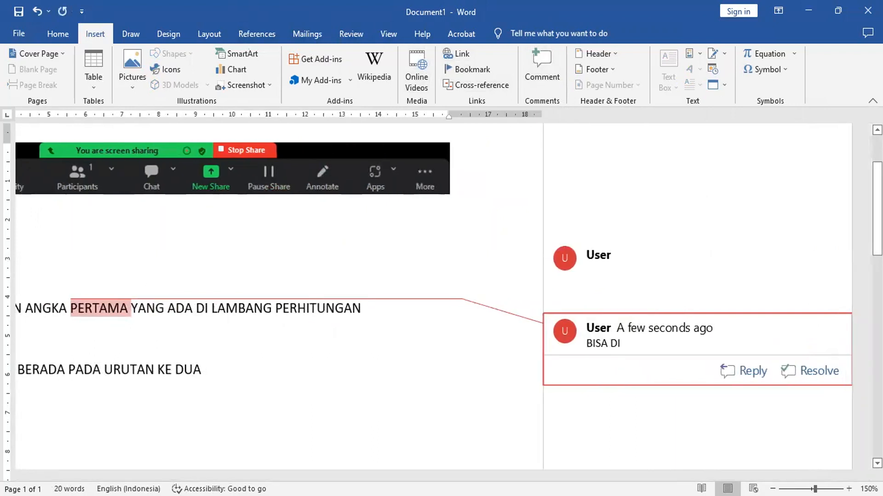
{"action": "type", "text": "KETIK DENGAN "}
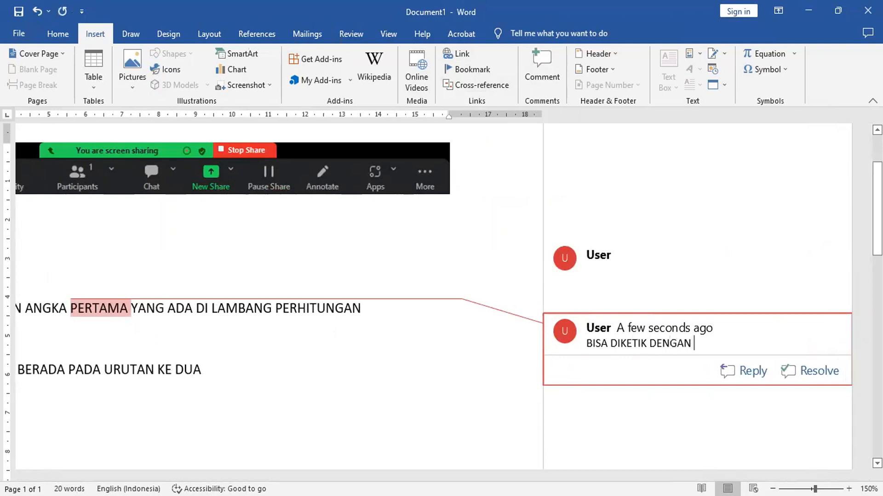
{"action": "type", "text": "LAN"}
{"action": "key", "text": "BackSpace"}
{"action": "type", "text": "MBANG ANGKA"}
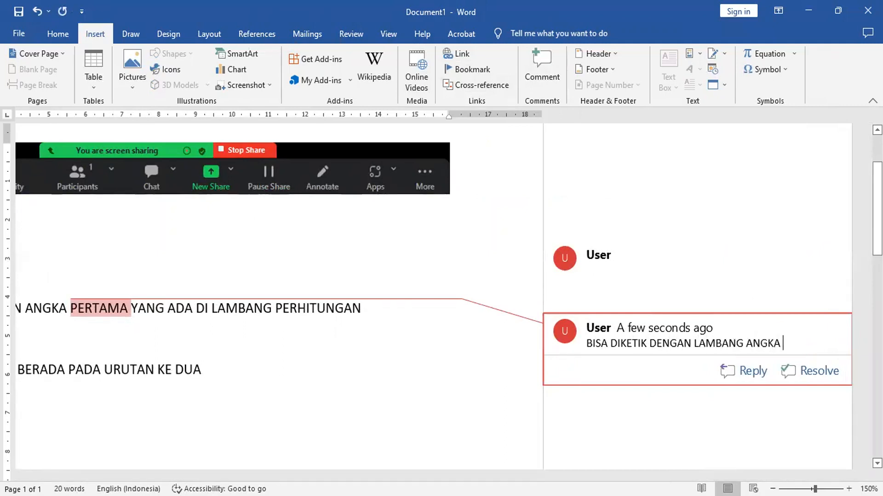
{"action": "type", "text": " ROMAWI "}
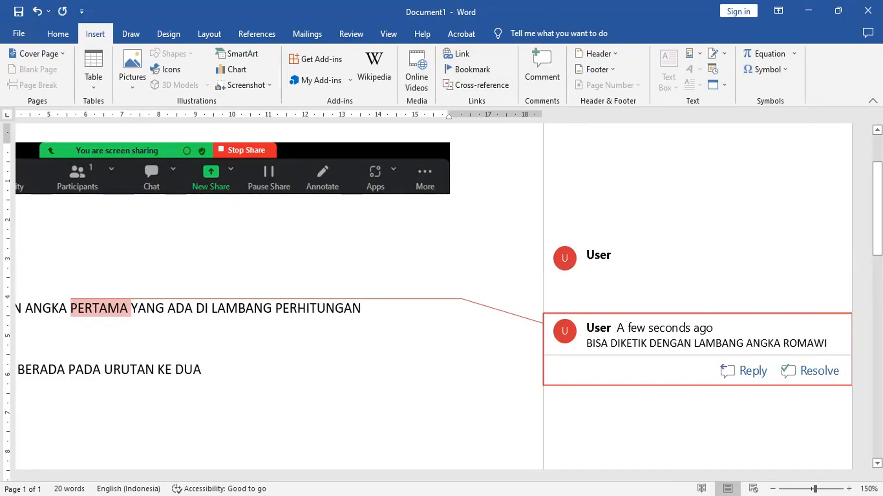
- Continue the second comment's text with "SEPERTI HURUF I BESAR"
{"action": "type", "text": "SEPE"}
{"action": "type", "text": "RI"}
{"action": "key", "text": "BackSpace"}
{"action": "key", "text": "BackSpace"}
{"action": "type", "text": "T"}
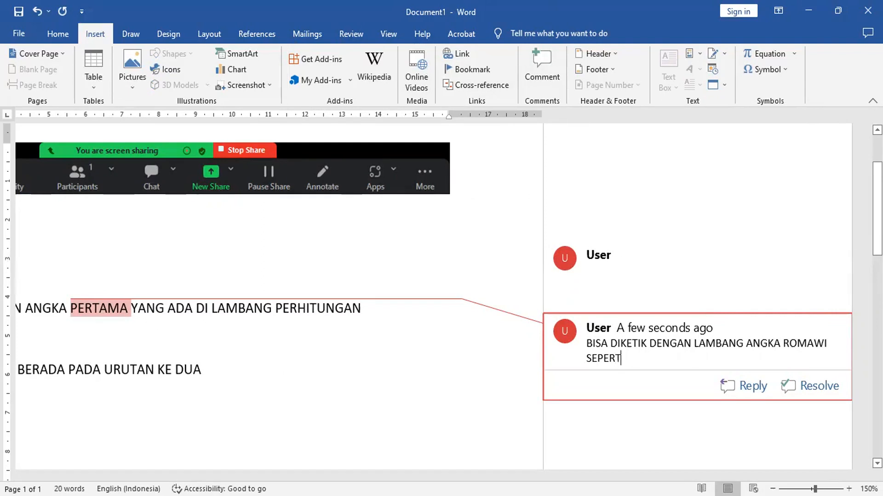
{"action": "type", "text": "I HURUF i besar"}
{"action": "key", "text": "BackSpace"}
{"action": "key", "text": "BackSpace"}
{"action": "key", "text": "BackSpace"}
{"action": "key", "text": "BackSpace"}
{"action": "key", "text": "BackSpace"}
{"action": "type", "text": "BESAR"}
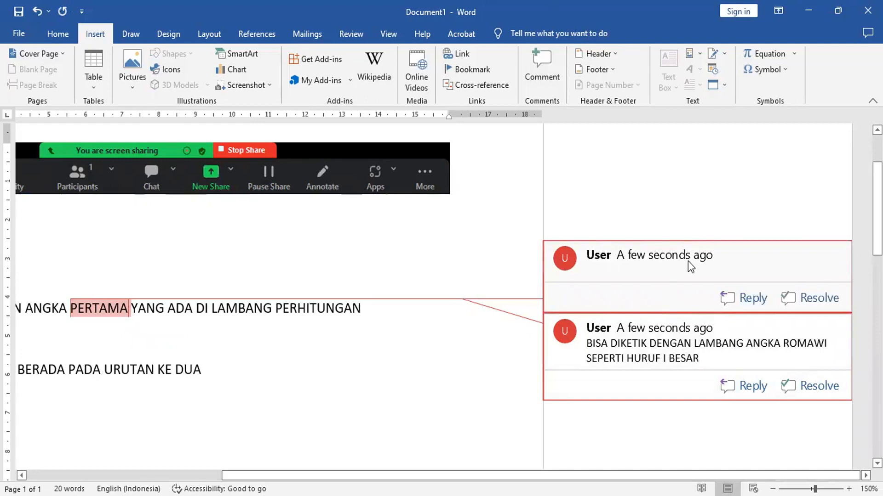
- Examine how the two comments are tied to the word PERTAMA by selecting each comment and the word itself
{"action": "left_click", "coordinate": [741, 316]}
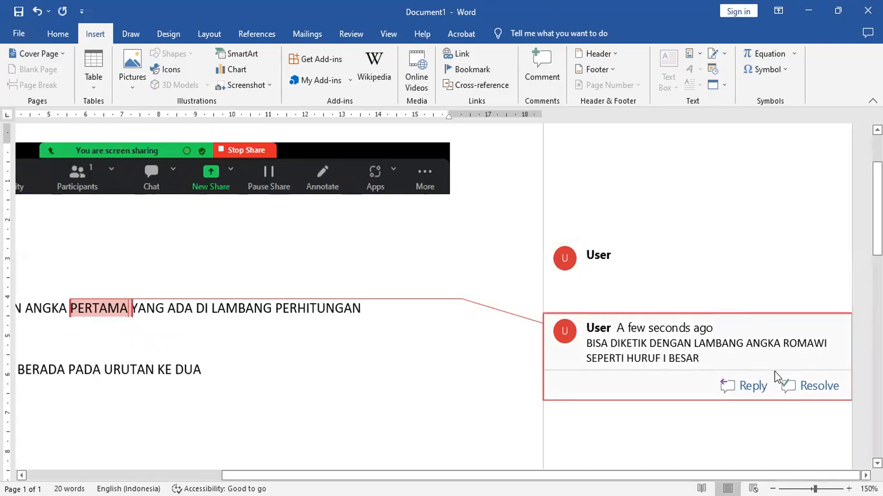
{"action": "left_click", "coordinate": [707, 311]}
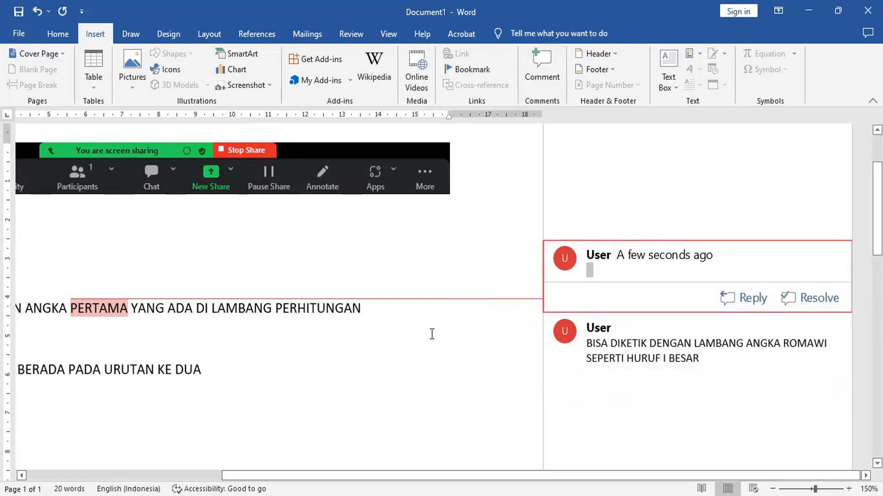
{"action": "left_click", "coordinate": [258, 340]}
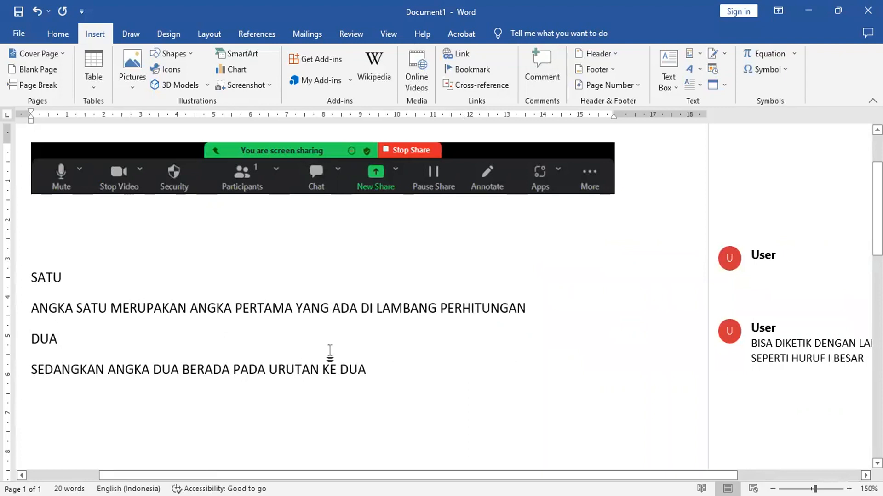
{"action": "double_click", "coordinate": [259, 310]}
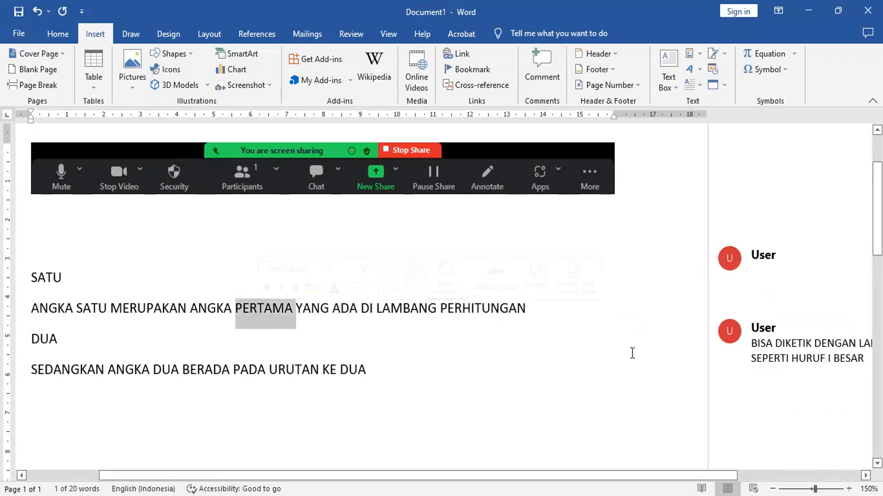
{"action": "left_click", "coordinate": [758, 353]}
{"action": "left_click", "coordinate": [425, 344]}
{"action": "left_click", "coordinate": [765, 331]}
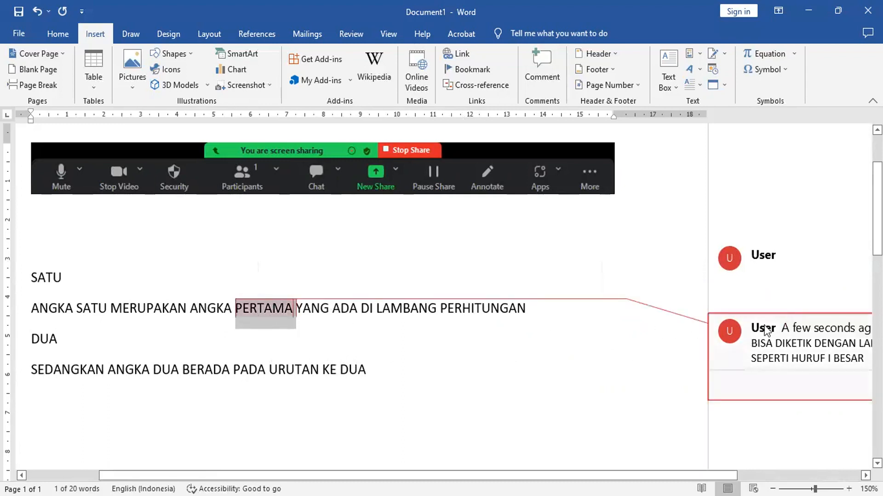
{"action": "left_click", "coordinate": [309, 346]}
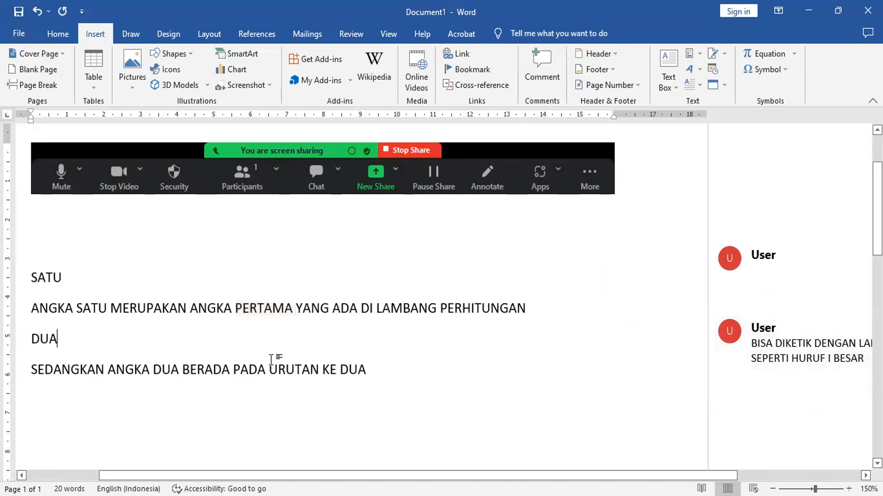
{"action": "left_click", "coordinate": [207, 307]}
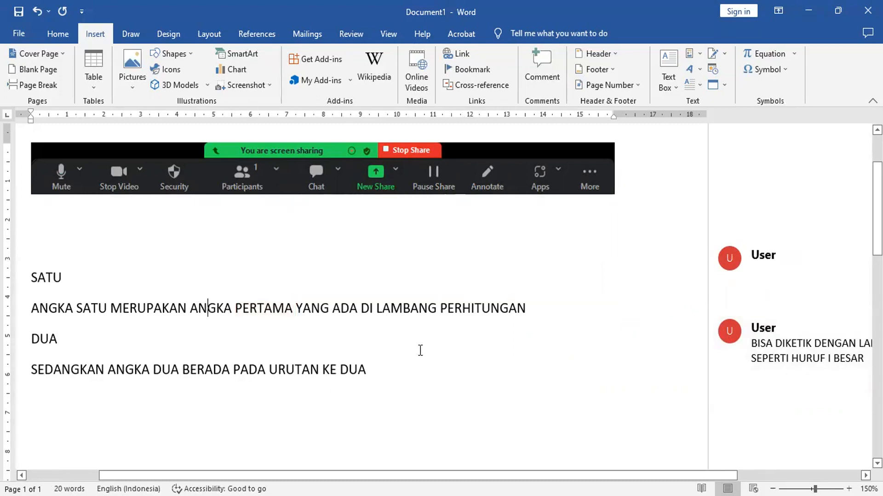
{"action": "double_click", "coordinate": [301, 370]}
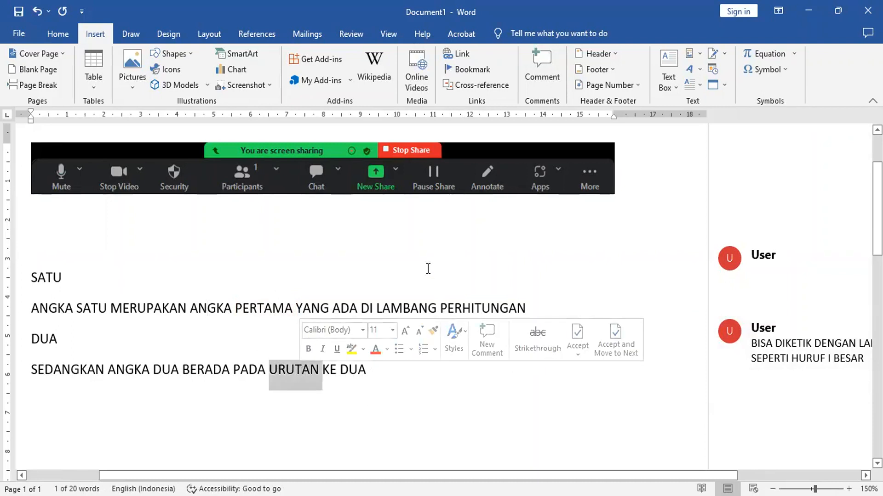
{"action": "left_click", "coordinate": [413, 401]}
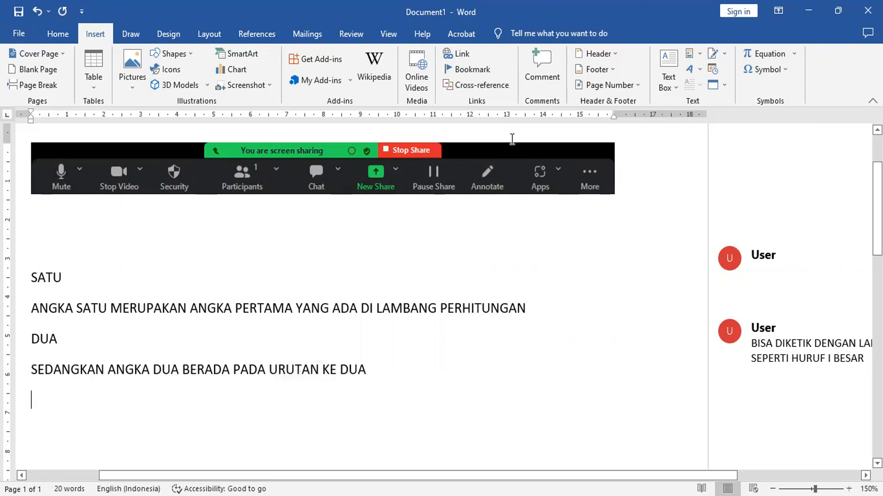